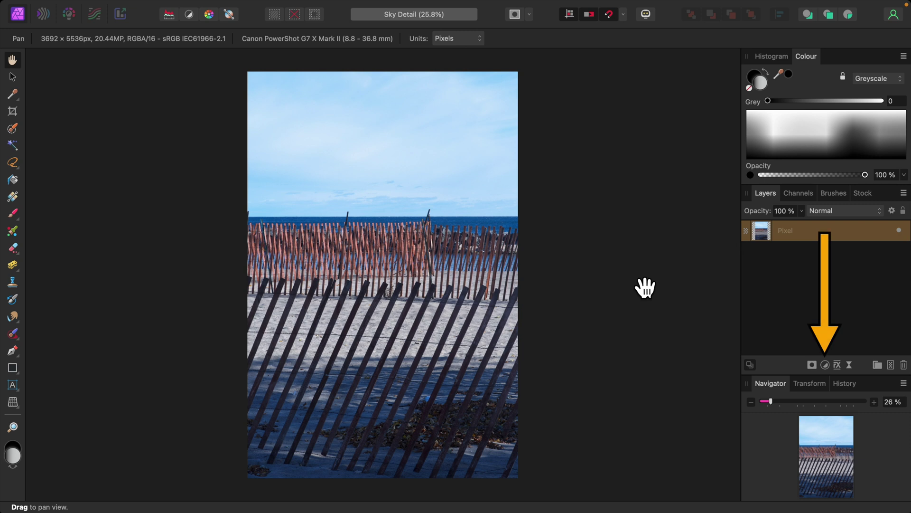
Open the Adjustments list at the bottom of the Layers panel for the beach fence photo.
left_click(826, 366)
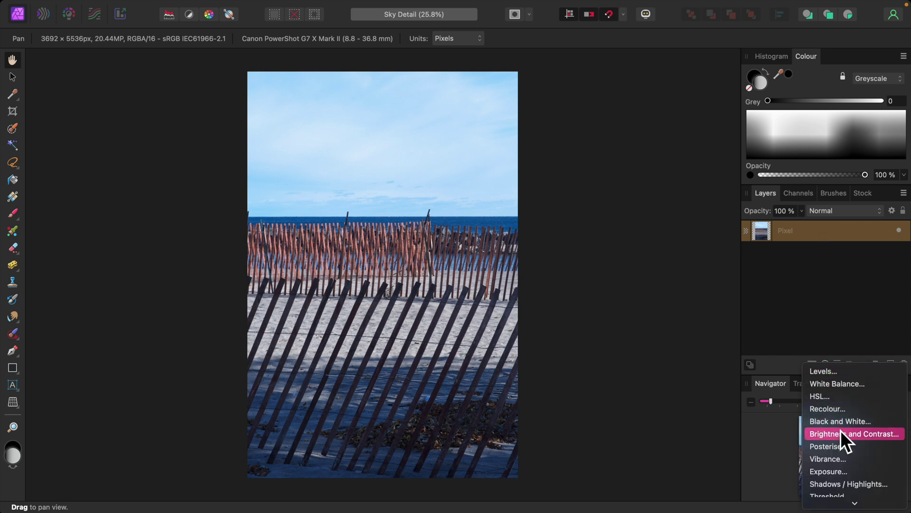
Add a Curves adjustment, pulling highlight, midtone and shadow points down to darken the photo.
left_click(821, 388)
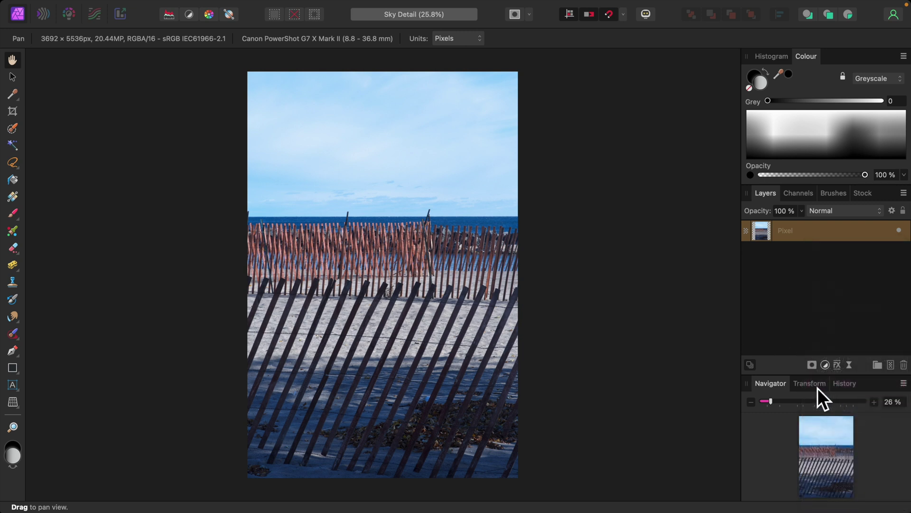
left_click_drag(605, 206, 634, 68)
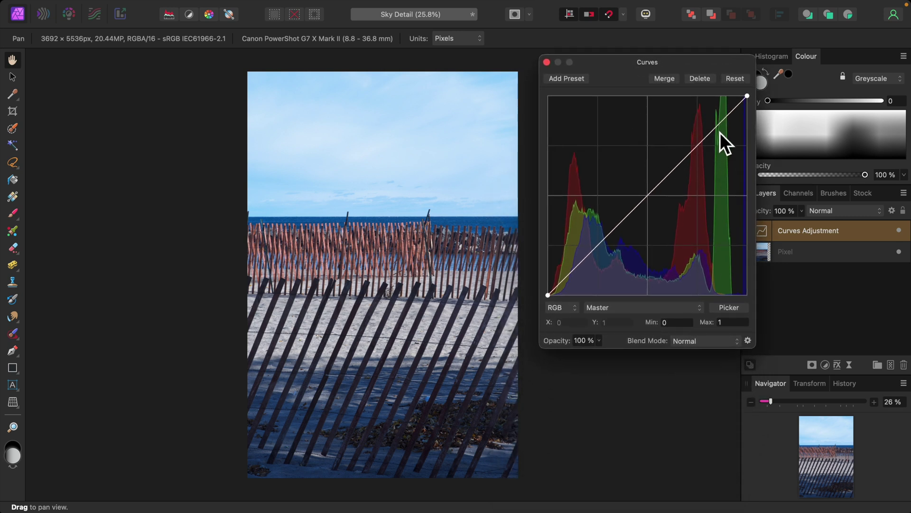
left_click_drag(722, 128, 723, 144)
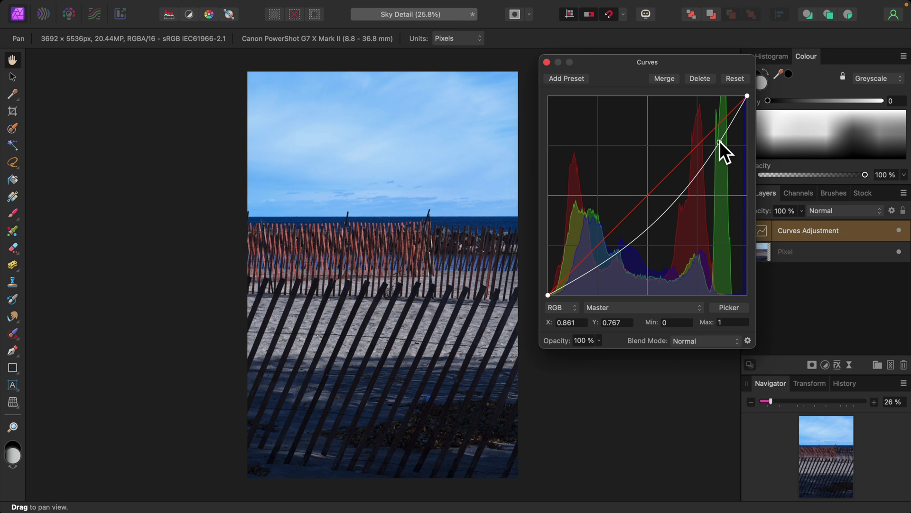
mouse_move(651, 232)
left_mouse_down()
mouse_move(652, 250)
mouse_move(651, 235)
left_mouse_up()
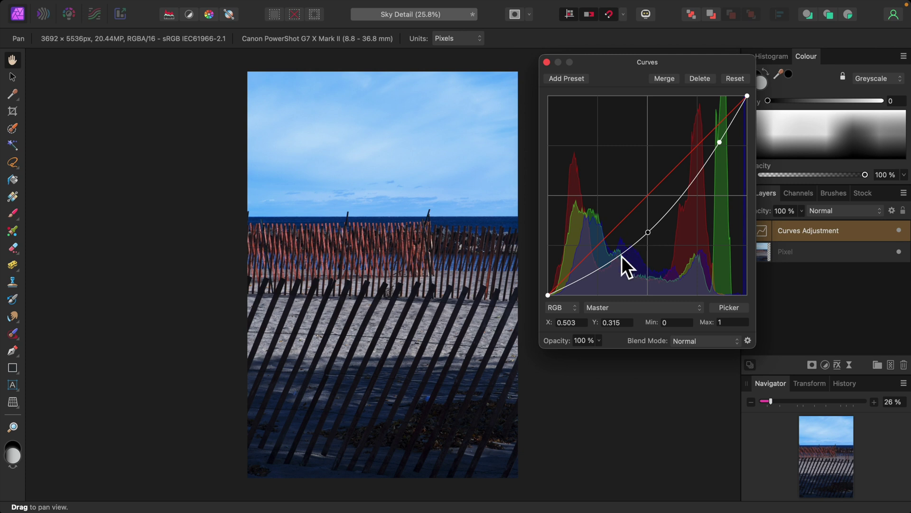
mouse_move(590, 280)
left_mouse_down()
mouse_move(596, 286)
mouse_move(595, 275)
left_mouse_up()
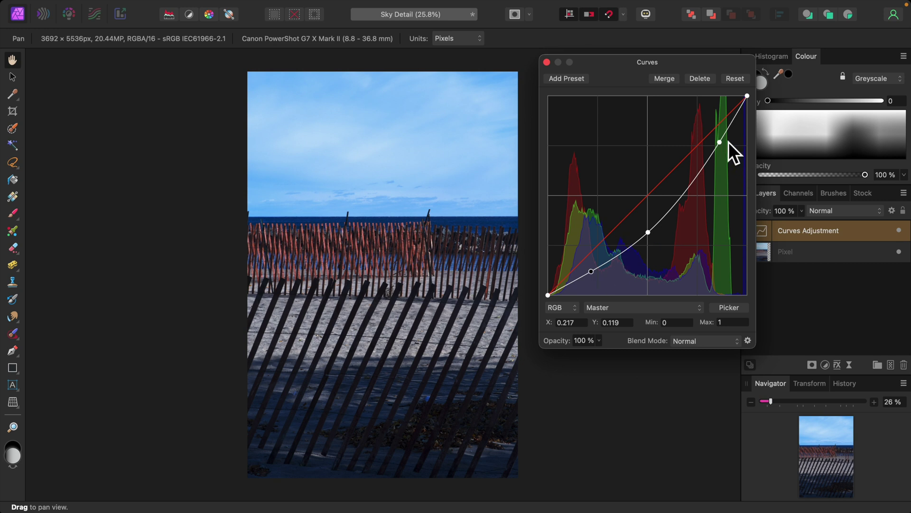
left_click_drag(723, 146, 722, 157)
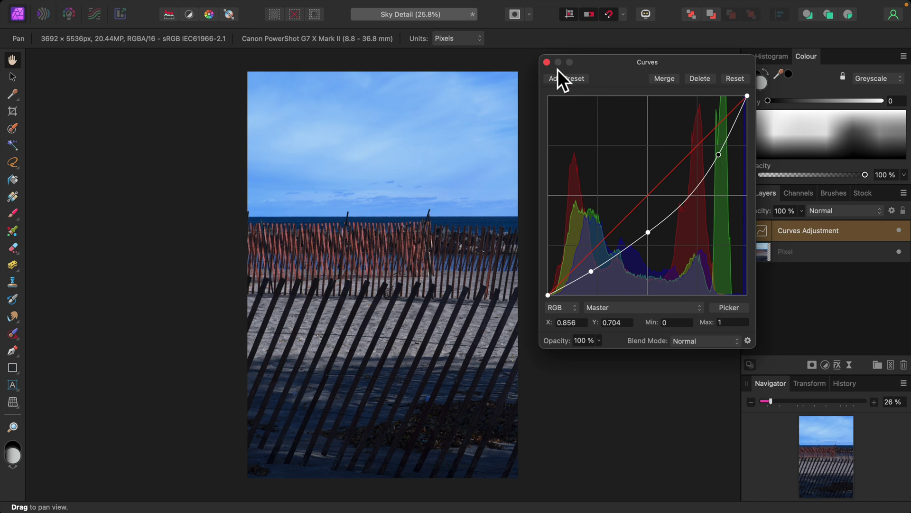
left_click(547, 62)
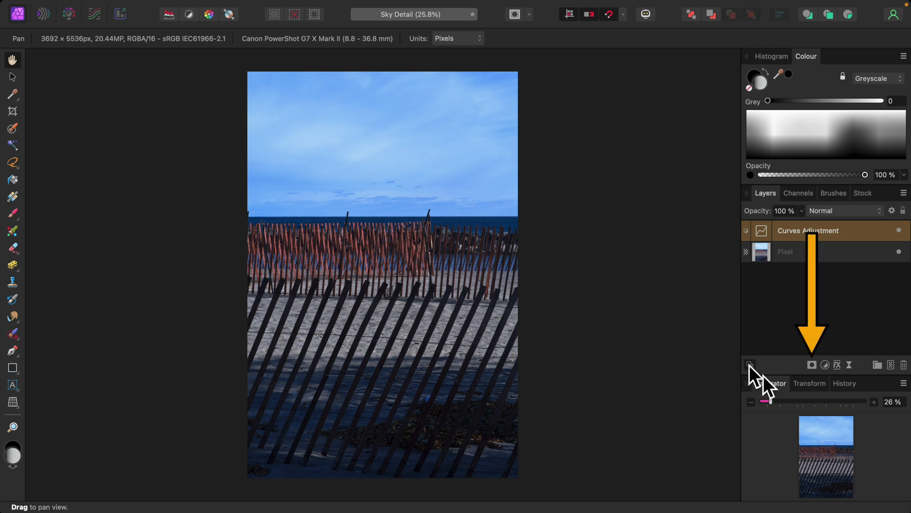
Mask the Curves layer, painting black with an enlarged brush over the sand and fence.
left_click(811, 364, "alt")
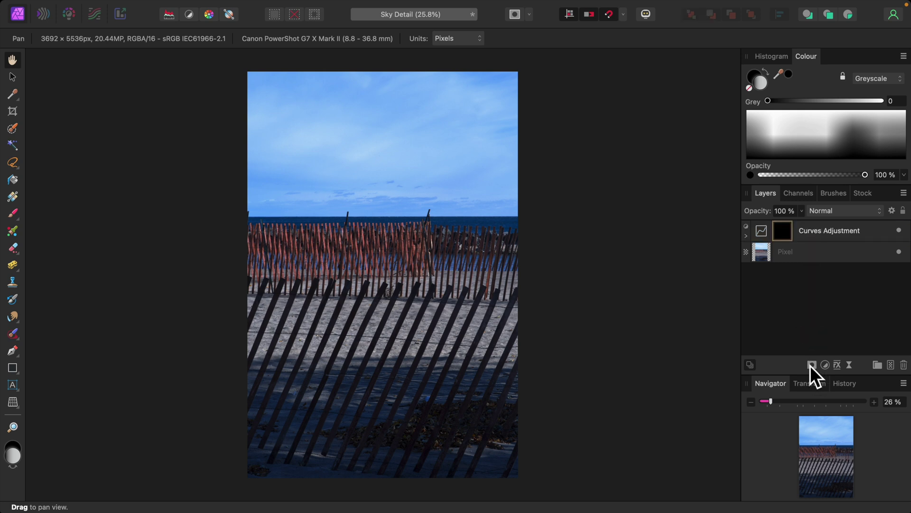
left_click(746, 236)
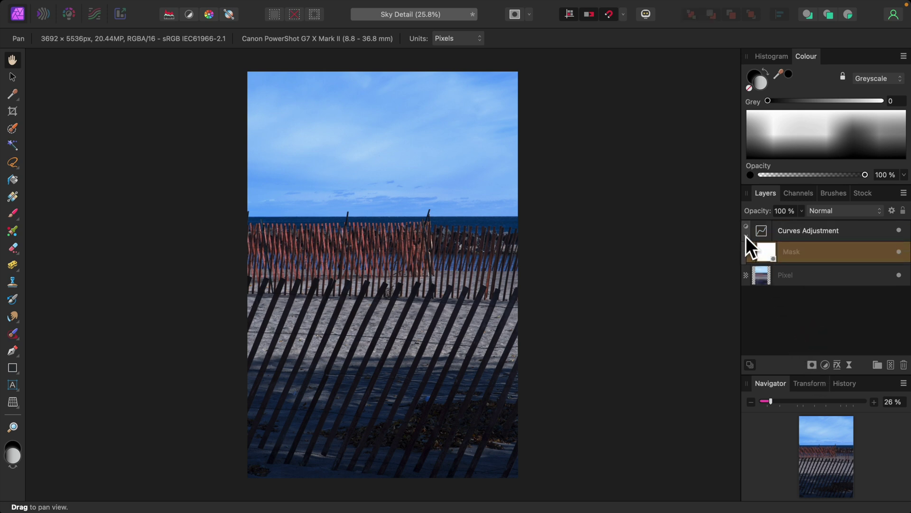
left_click(14, 214)
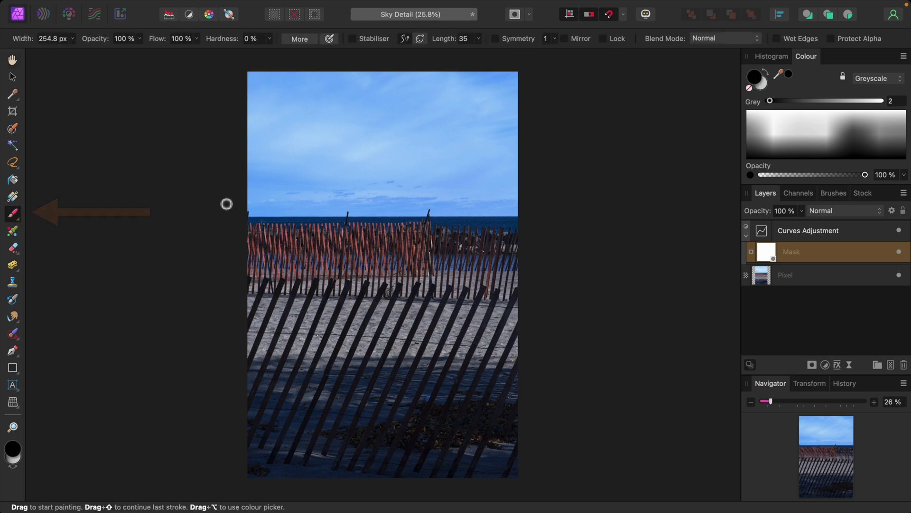
left_click(875, 158)
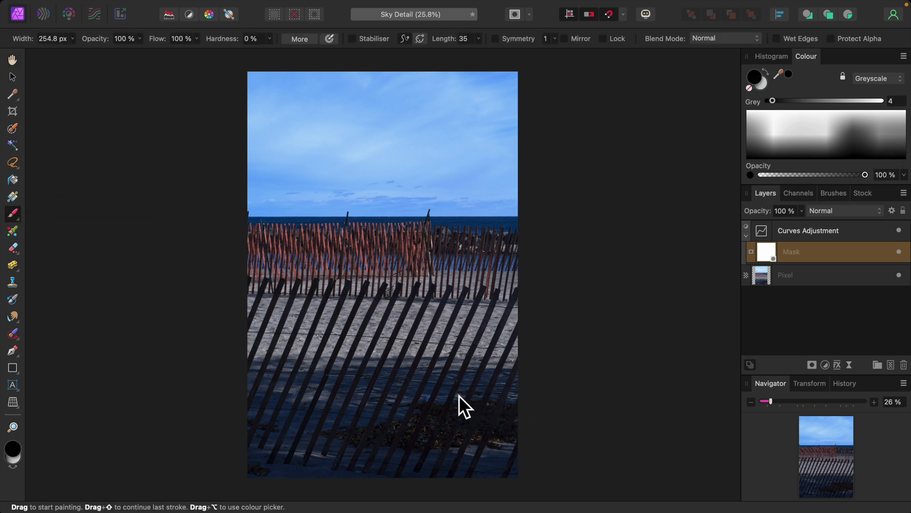
key("bracketright")
key("bracketright")
key("bracketright")
key("bracketright")
key("bracketright")
key("bracketright")
key("bracketright")
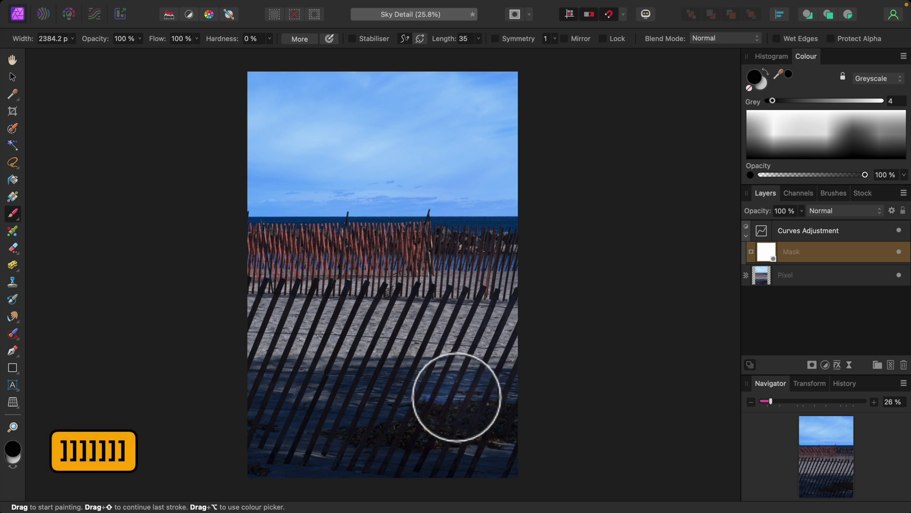
mouse_move(266, 365)
left_mouse_down()
mouse_move(521, 372)
mouse_move(290, 313)
mouse_move(475, 271)
mouse_move(319, 275)
mouse_move(271, 264)
mouse_move(542, 271)
left_mouse_up()
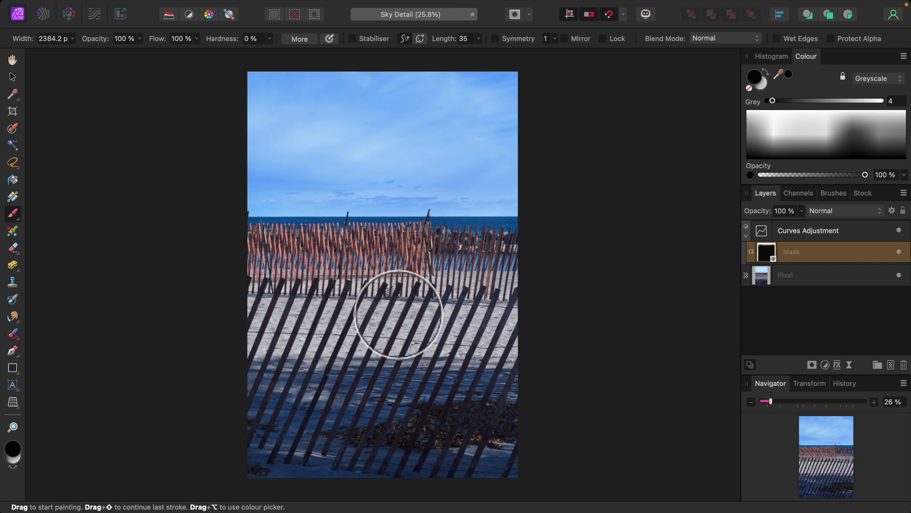
left_click_drag(399, 314, 413, 306)
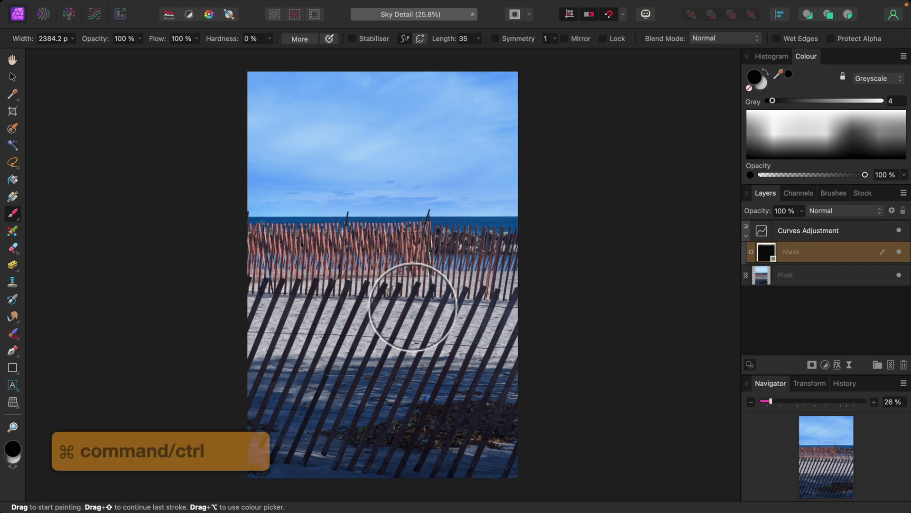
At 100% zoom, paint white on the Curves mask over the horizon haze.
key("ctrl+plus")
key("ctrl+plus")
key("ctrl+plus")
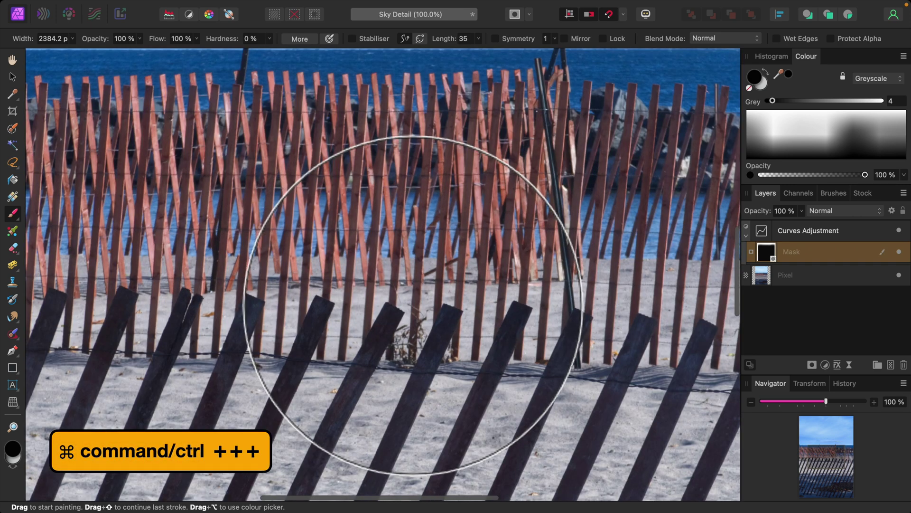
scroll(380, 284, "up", 10)
scroll(379, 284, "right", 5)
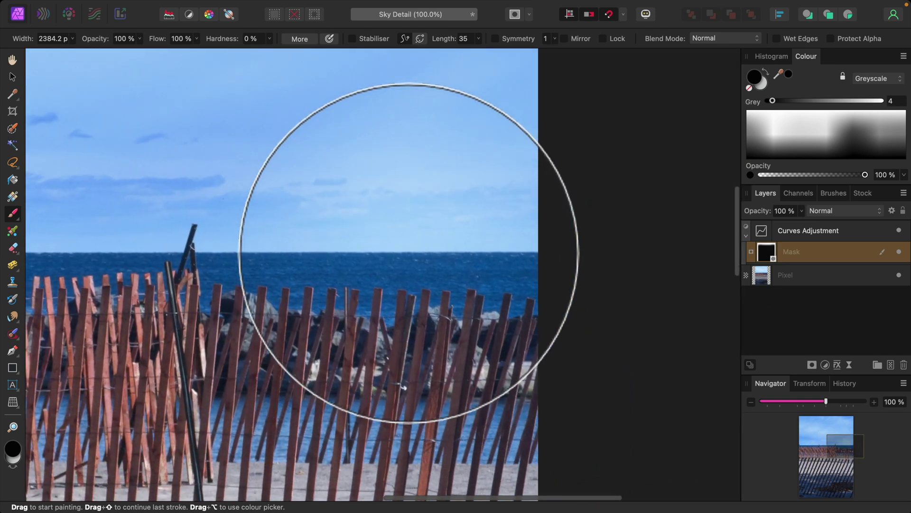
key("bracketleft")
key("bracketleft")
key("bracketleft")
key("bracketleft")
key("bracketleft")
key("bracketleft")
key("bracketleft")
key("bracketleft")
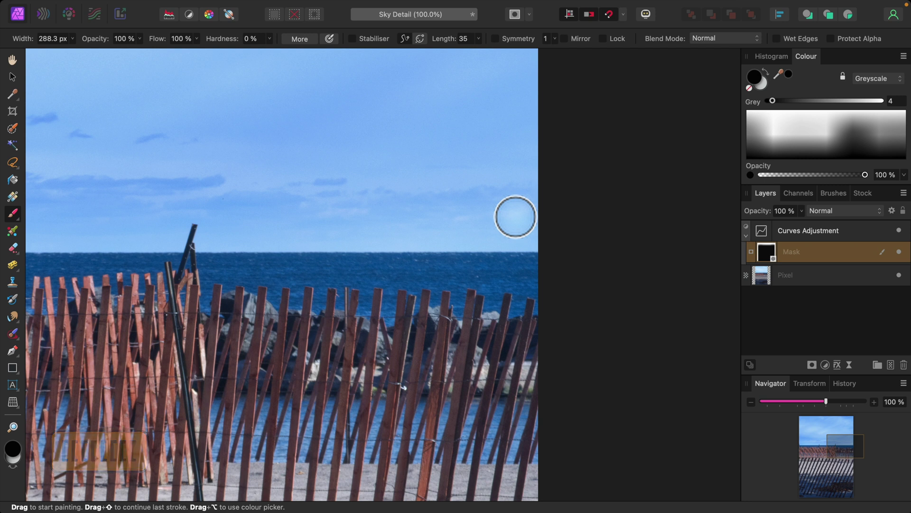
left_click(782, 115)
mouse_move(545, 224)
left_mouse_down()
mouse_move(345, 212)
mouse_move(434, 178)
mouse_move(444, 224)
mouse_move(505, 226)
mouse_move(157, 195)
mouse_move(301, 226)
mouse_move(224, 223)
mouse_move(379, 232)
mouse_move(122, 220)
left_mouse_up()
scroll(224, 223, "left", 5)
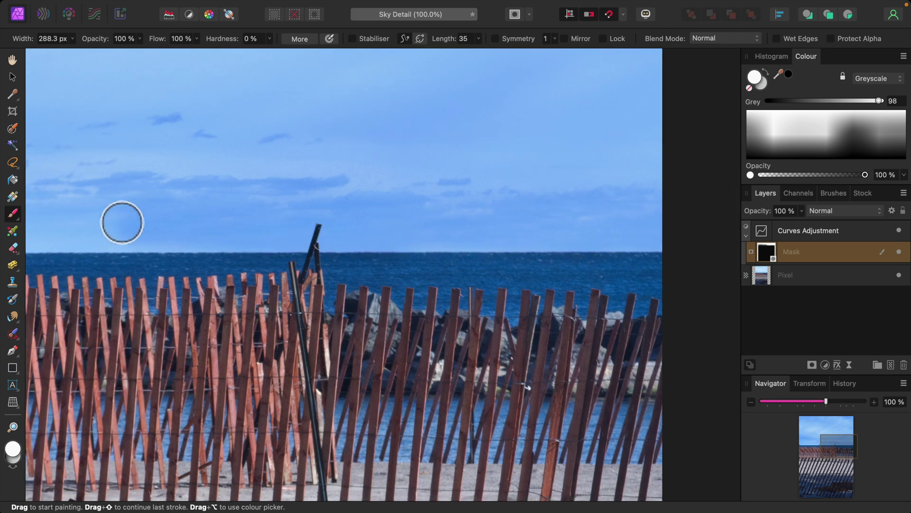
scroll(315, 206, "left", 7)
mouse_move(315, 205)
left_mouse_down()
mouse_move(163, 225)
mouse_move(315, 228)
left_mouse_up()
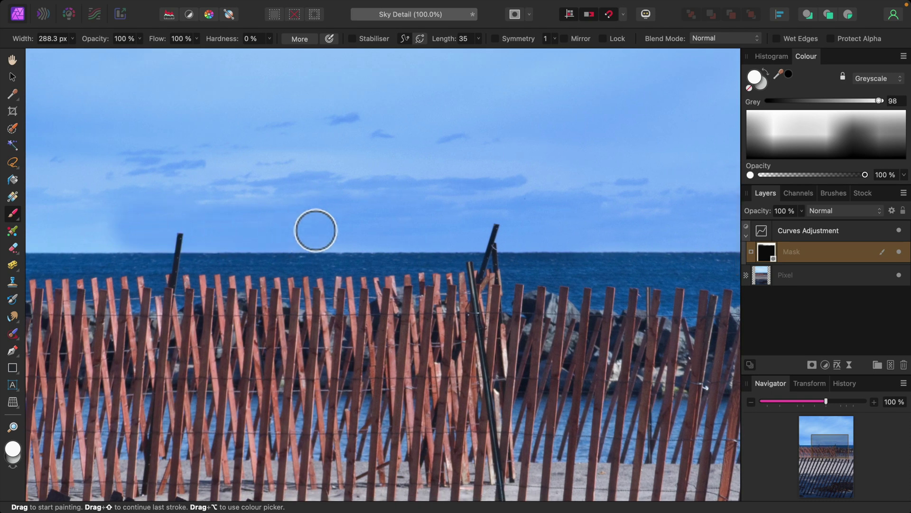
scroll(309, 196, "left", 3)
mouse_move(309, 195)
left_mouse_down()
mouse_move(5, 197)
mouse_move(161, 226)
left_mouse_up()
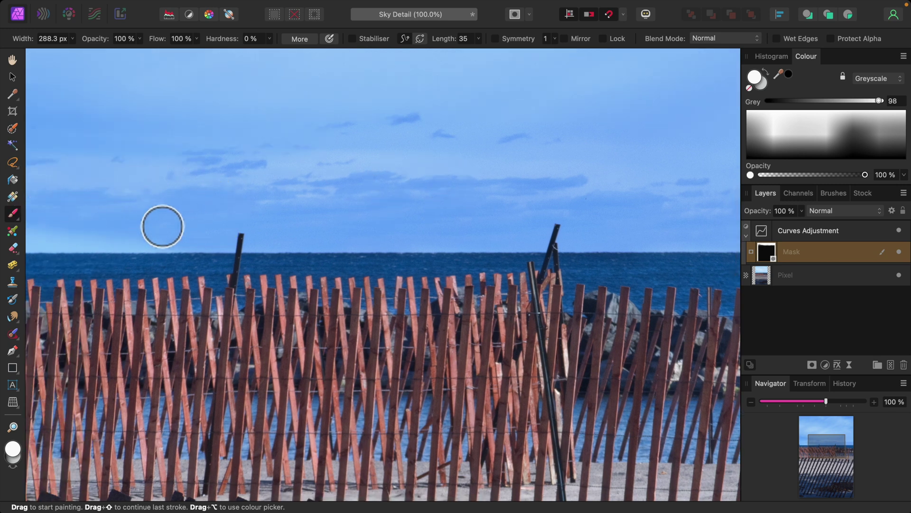
scroll(171, 218, "left", 15)
mouse_move(544, 227)
left_mouse_down()
mouse_move(346, 227)
mouse_move(376, 228)
mouse_move(262, 199)
left_mouse_up()
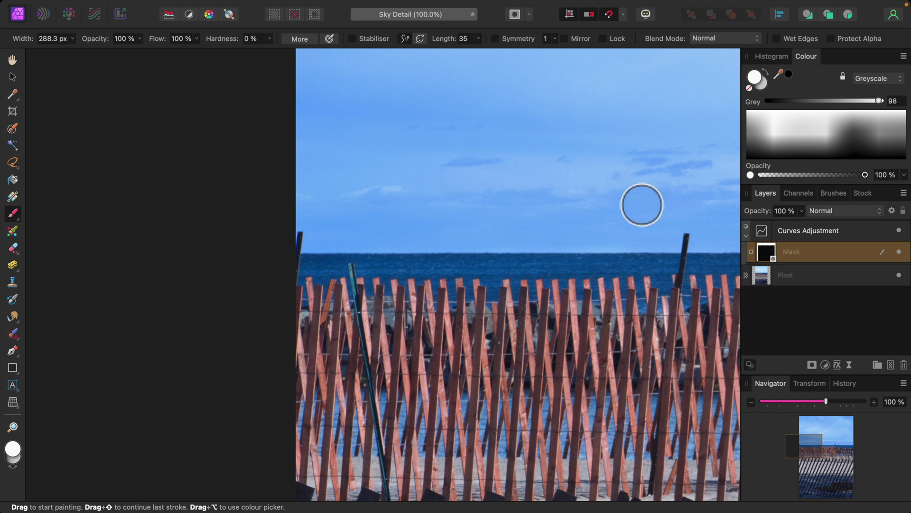
Touch up the mask edges with a smaller black brush, then fit the image to the window.
key("x")
left_click(666, 223)
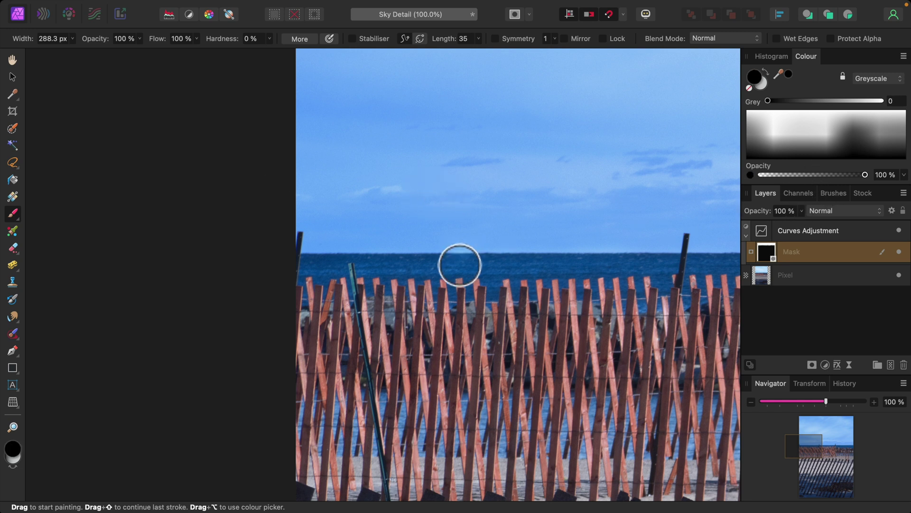
key("bracketleft")
key("bracketleft")
key("bracketleft")
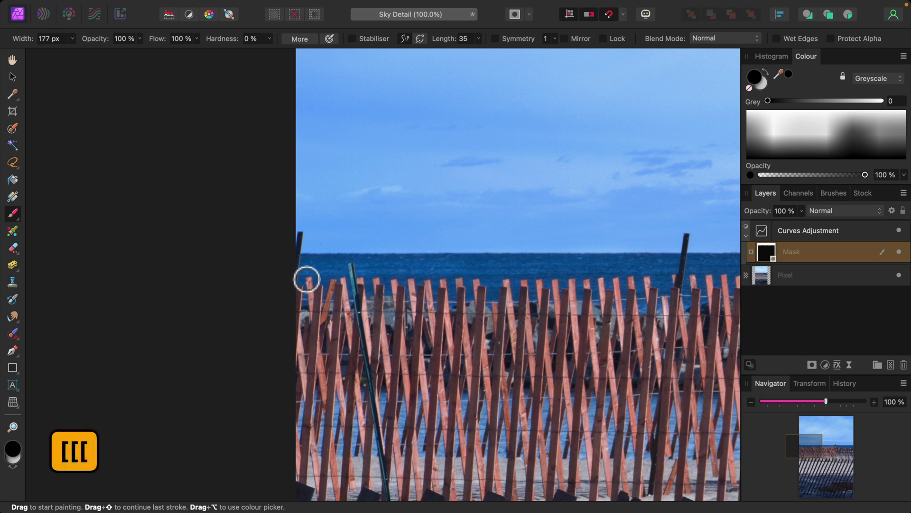
scroll(683, 277, "right", 5)
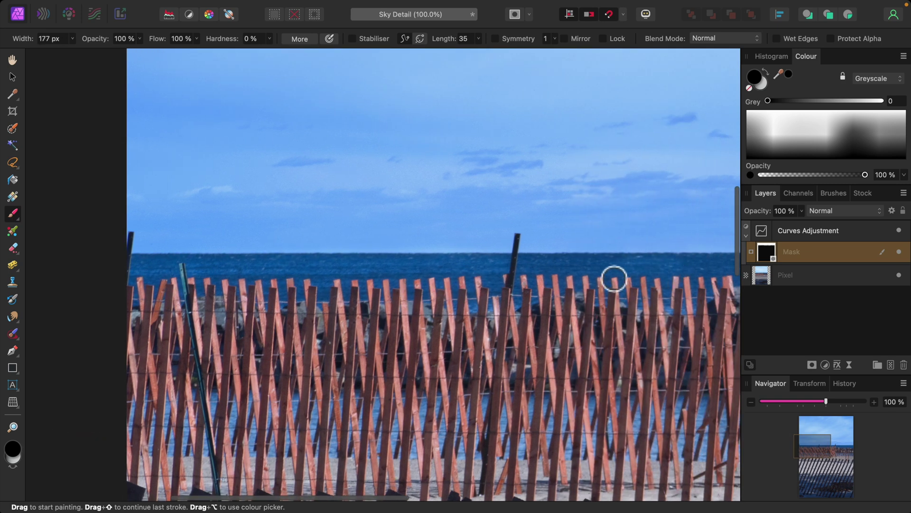
scroll(716, 269, "right", 5)
scroll(716, 269, "right", 1)
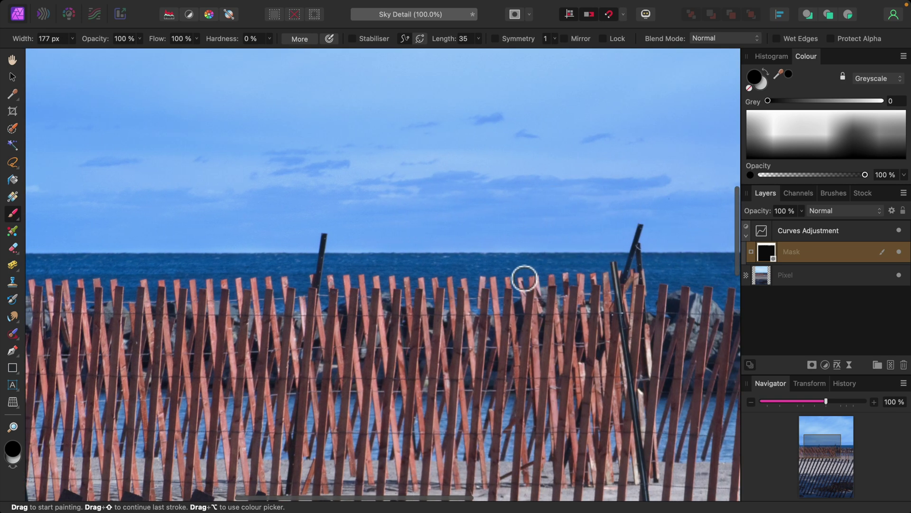
scroll(647, 279, "right", 5)
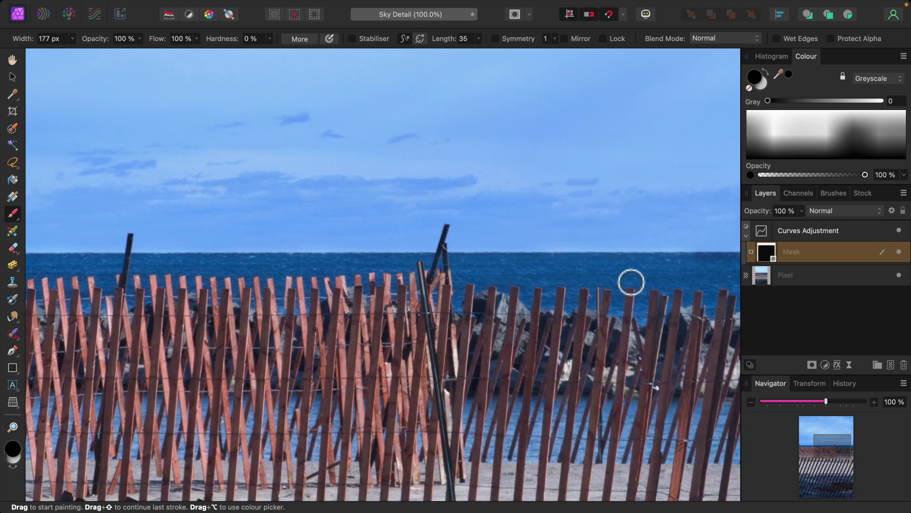
scroll(631, 279, "right", 4)
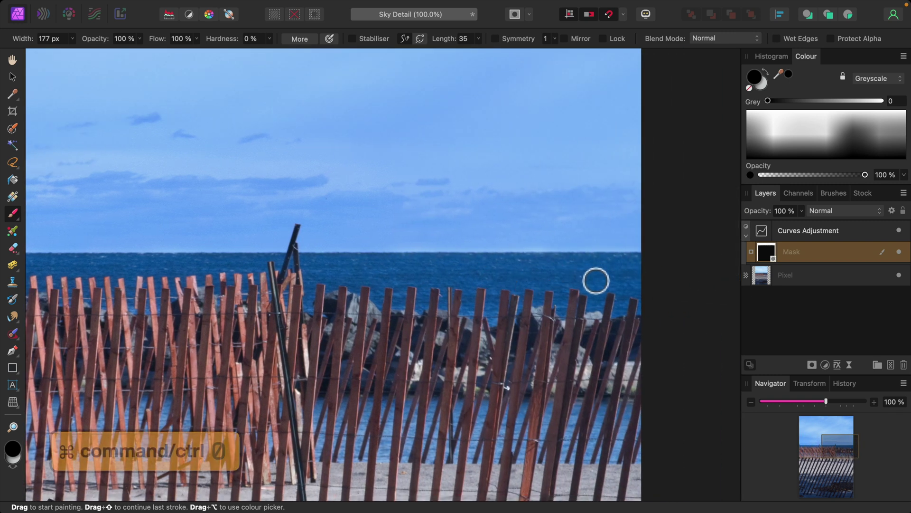
key("super+0")
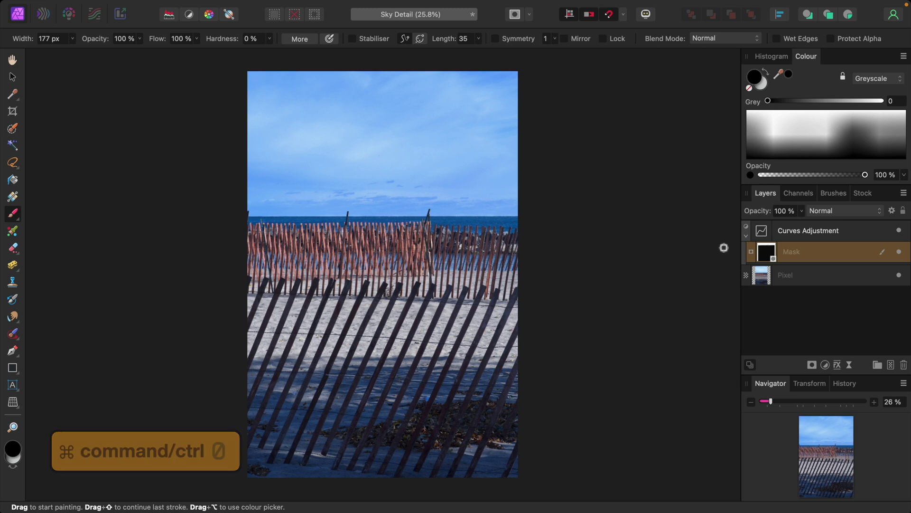
Nest the Mask inside the Curves Adjustment layer and reopen the Adjustments list.
left_click_drag(752, 247, 755, 232)
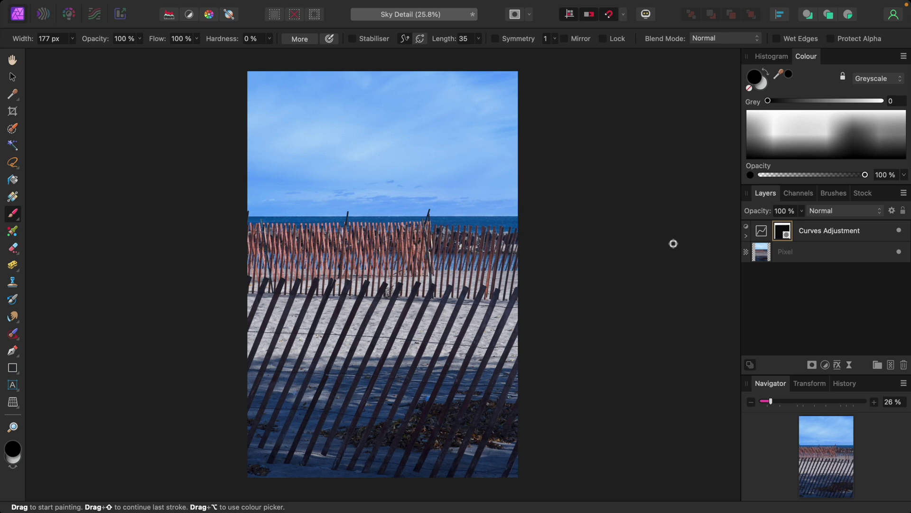
left_click(827, 365)
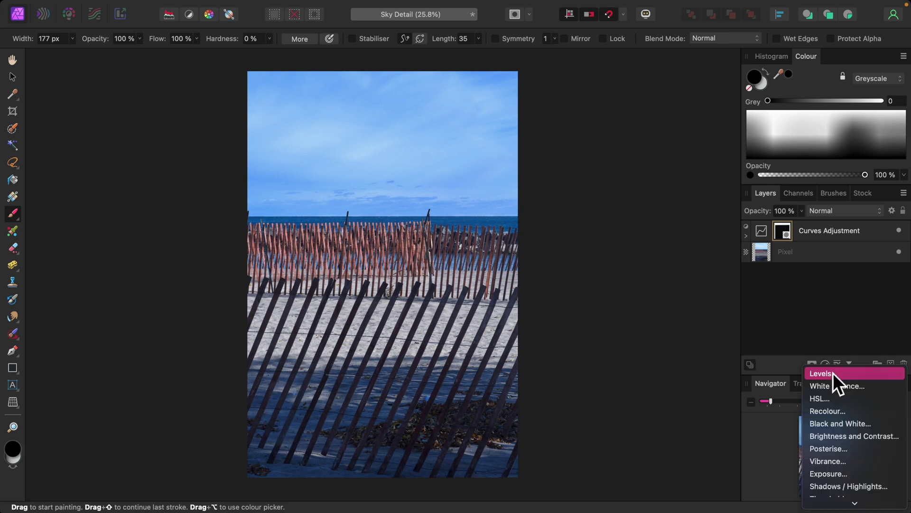
Add a Brightness / Contrast adjustment with Brightness -23 % and Contrast 64 %.
left_click(846, 433)
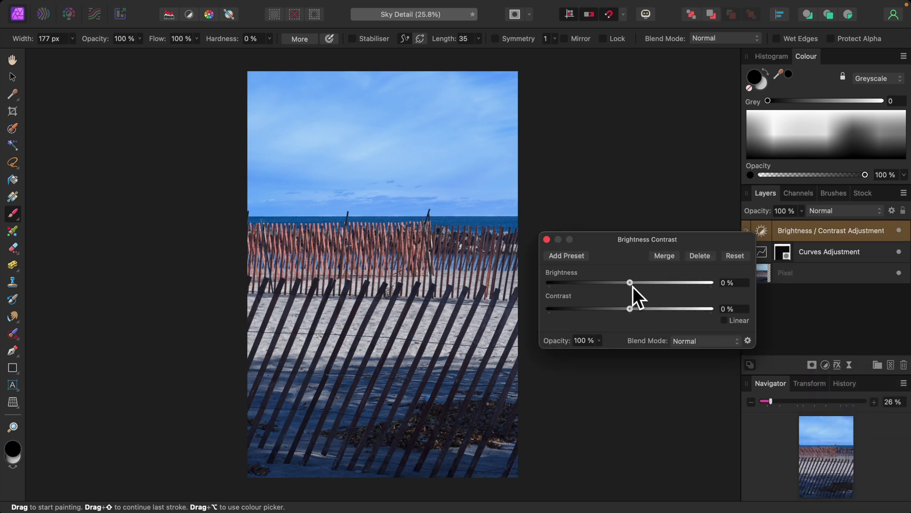
left_click_drag(633, 286, 619, 285)
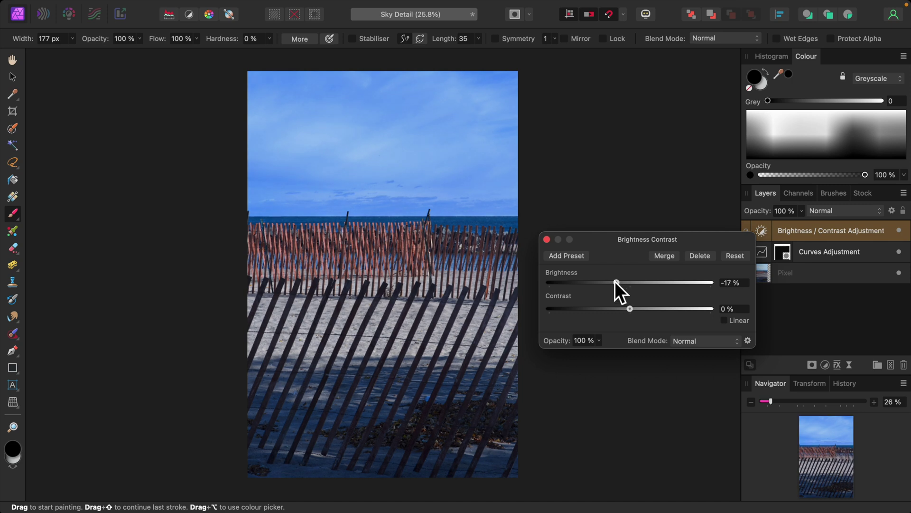
left_click_drag(637, 312, 687, 314)
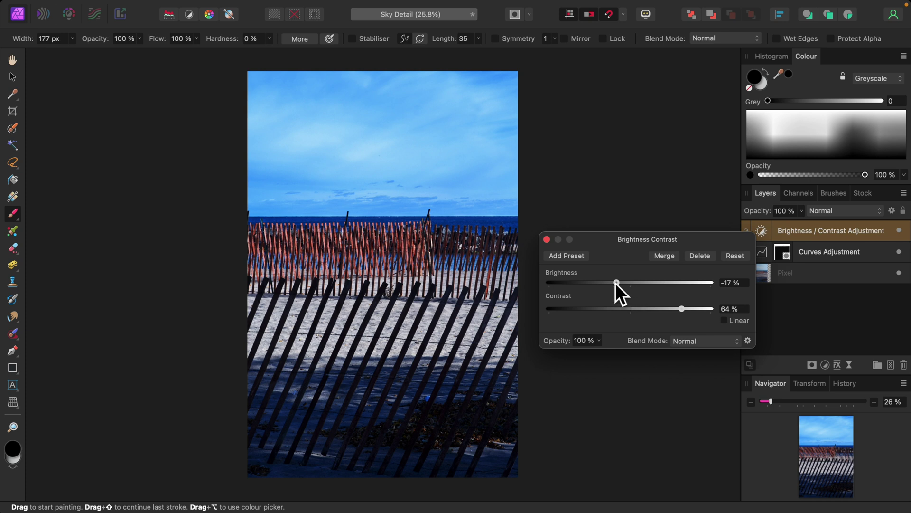
left_click_drag(615, 283, 614, 286)
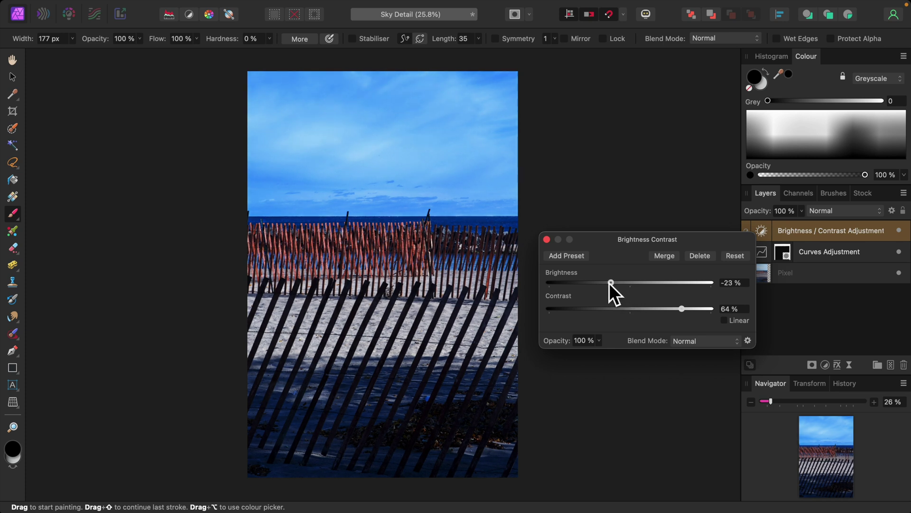
left_click(547, 240)
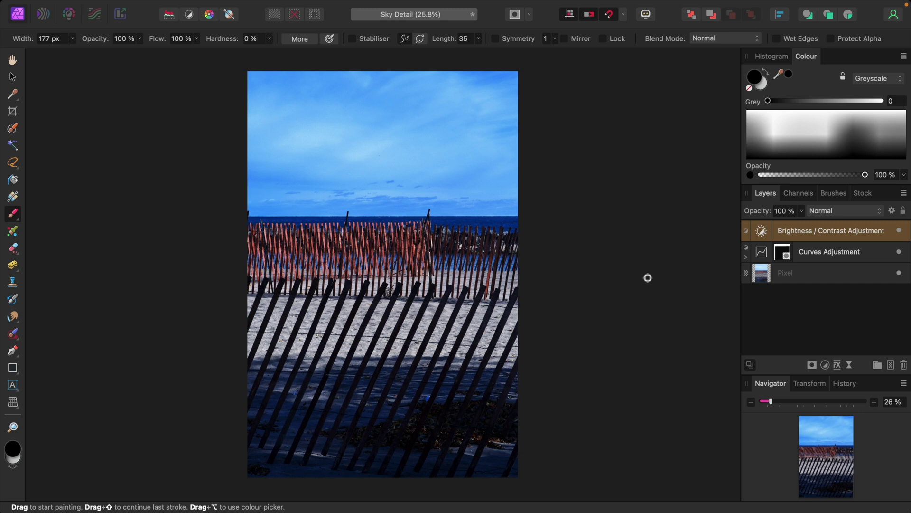
Group the Curves and Brightness / Contrast layers via Arrange > Group and expand the group.
left_click(833, 257, "shift")
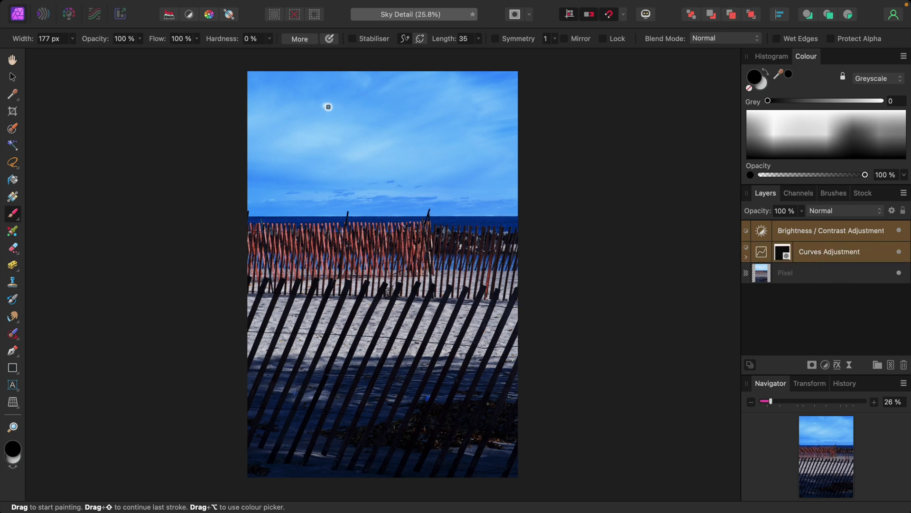
mouse_move(281, 3)
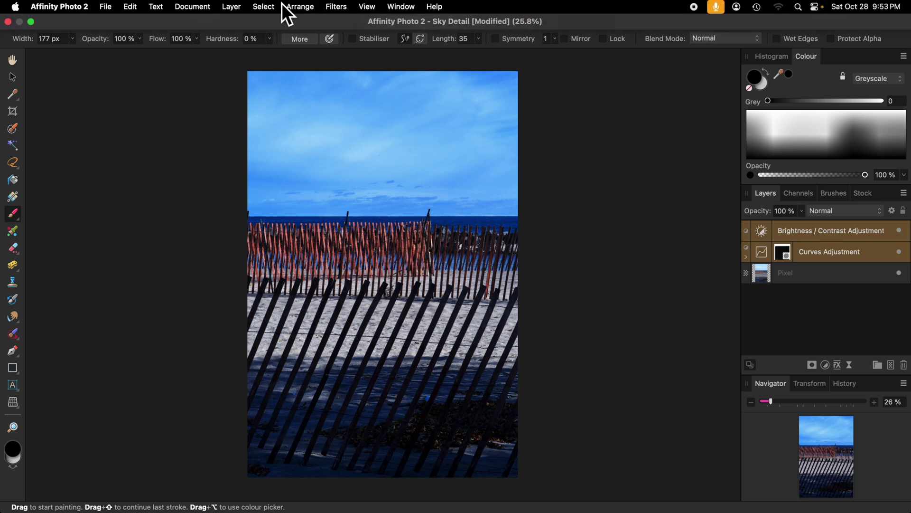
left_click(307, 11)
left_click(304, 25)
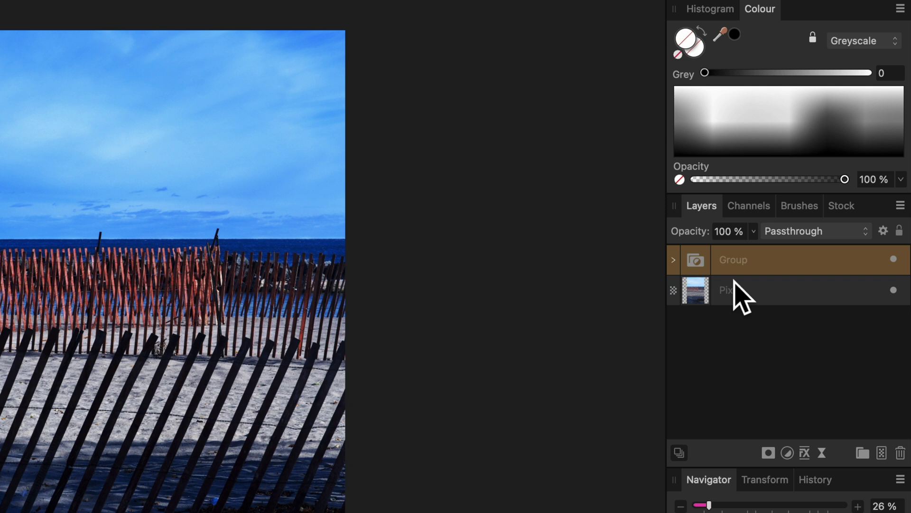
left_click(676, 261)
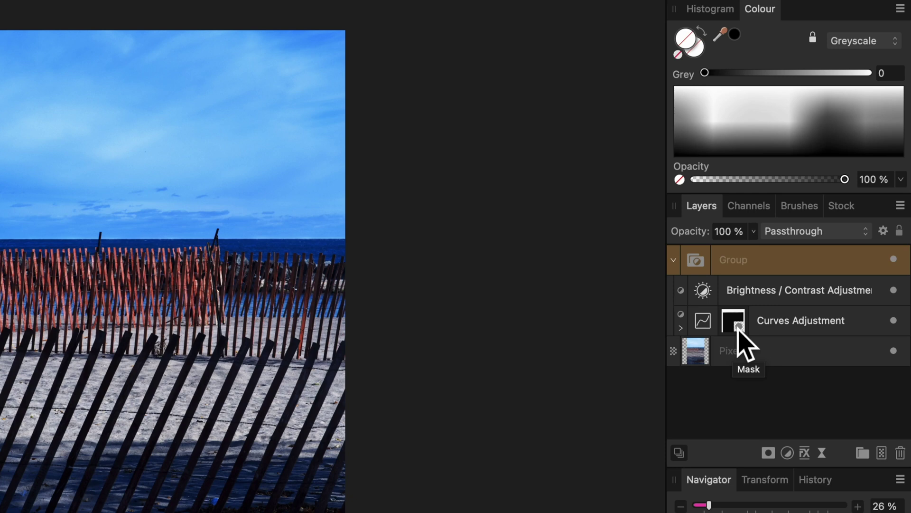
Move the Curves mask onto the group, toggling Brightness / Contrast visibility to compare the sky.
left_click_drag(739, 328, 703, 267)
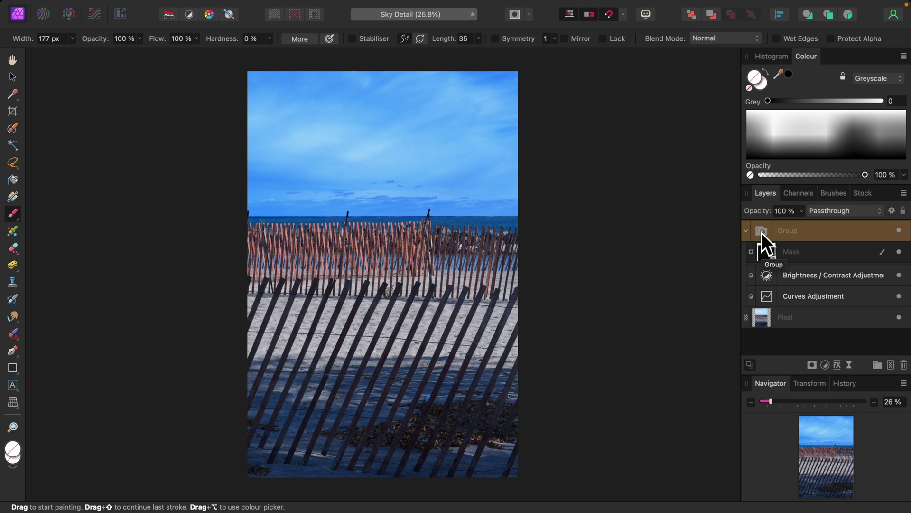
left_click(899, 275)
left_click(899, 275)
left_click(899, 274)
left_click(899, 275)
left_click(899, 275)
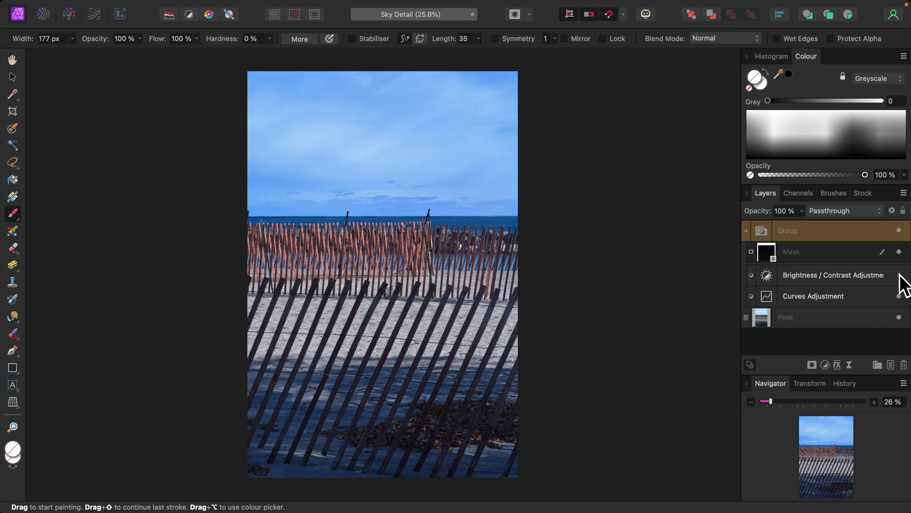
left_click(899, 274)
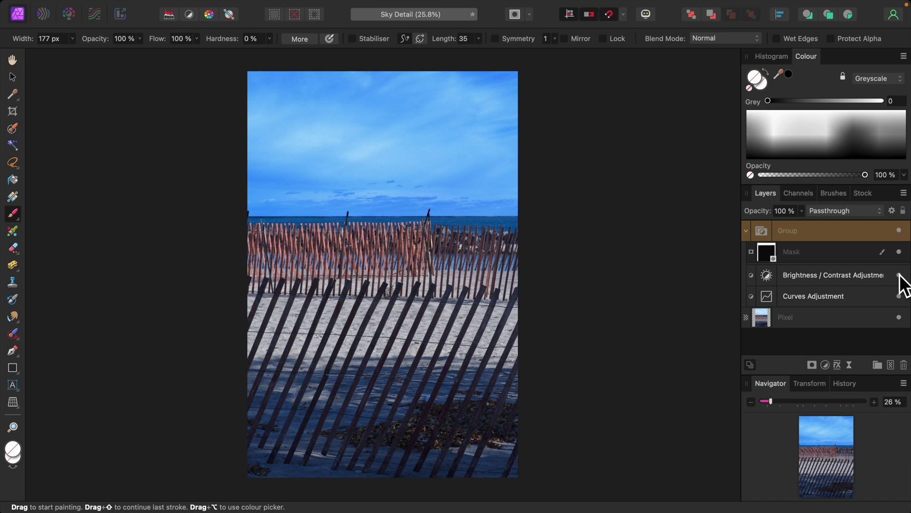
Rename the group to 'Sky Detail'.
double_click(794, 232)
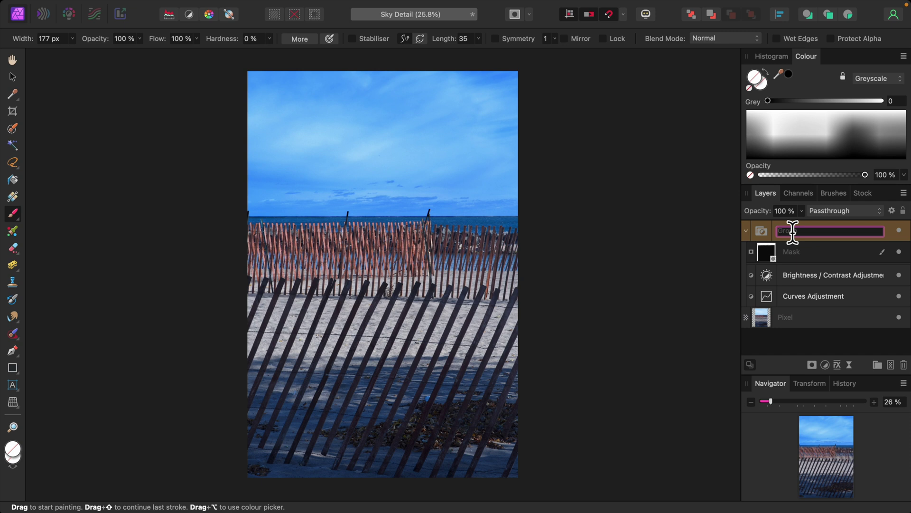
type("Sky Detail")
key("Return")
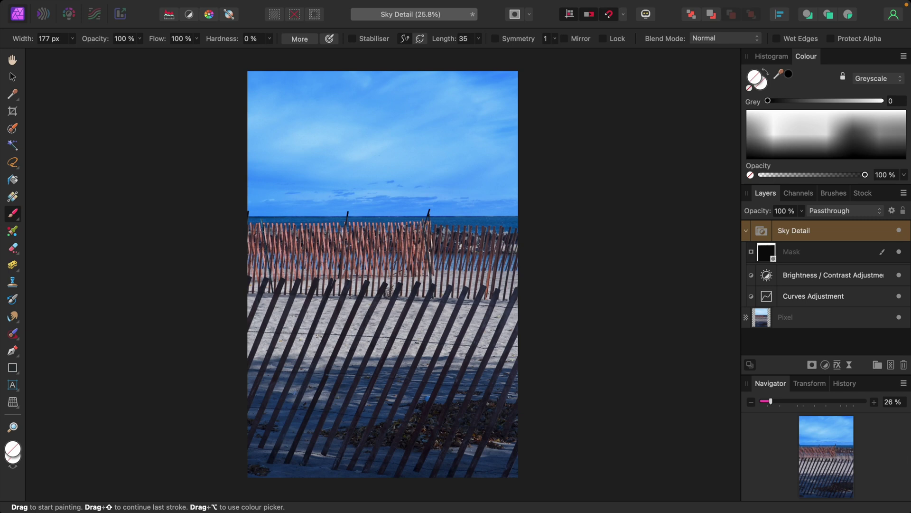
Add a Clarity live filter at 63 % strength beneath the Sky Detail group's mask.
left_click(853, 370)
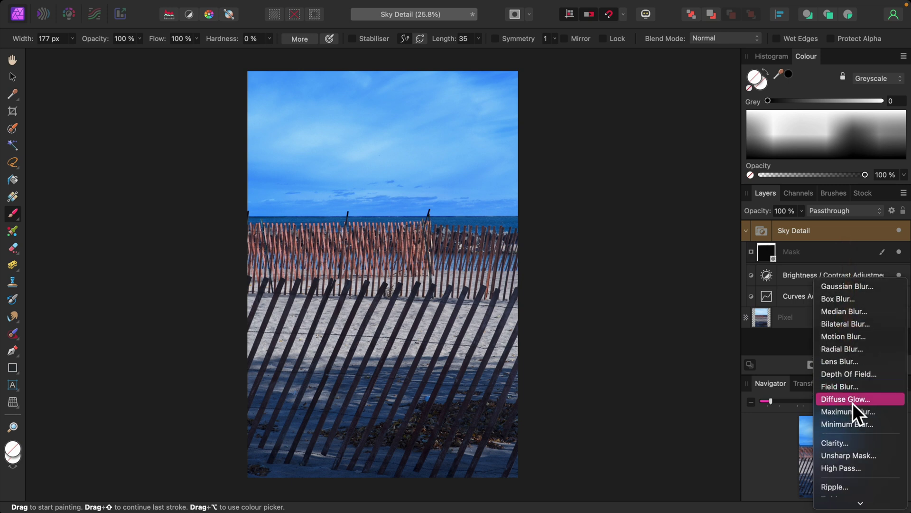
left_click(836, 443)
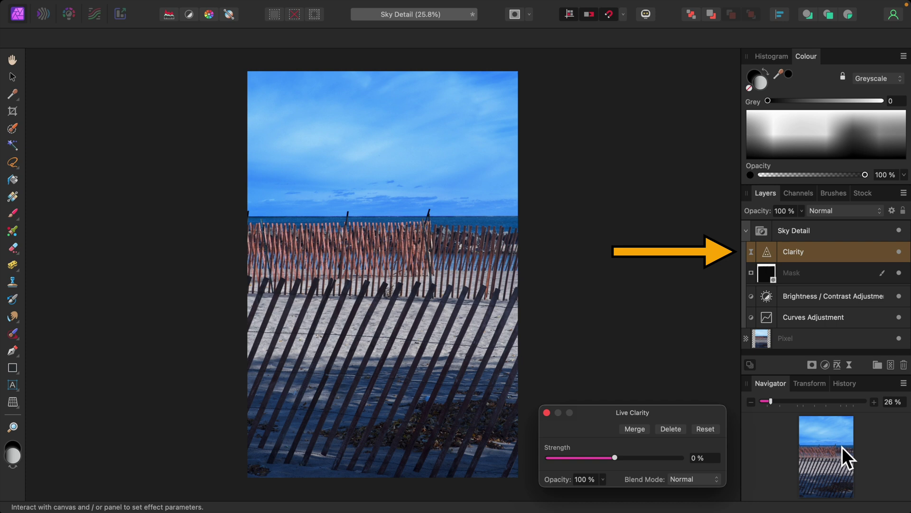
left_click_drag(769, 255, 777, 286)
left_click_drag(654, 413, 673, 242)
left_click_drag(640, 290, 683, 291)
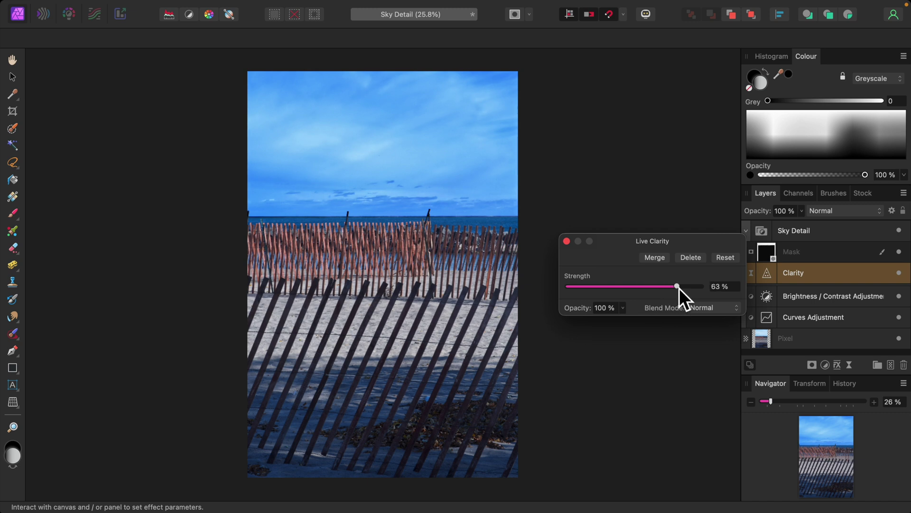
key("b")
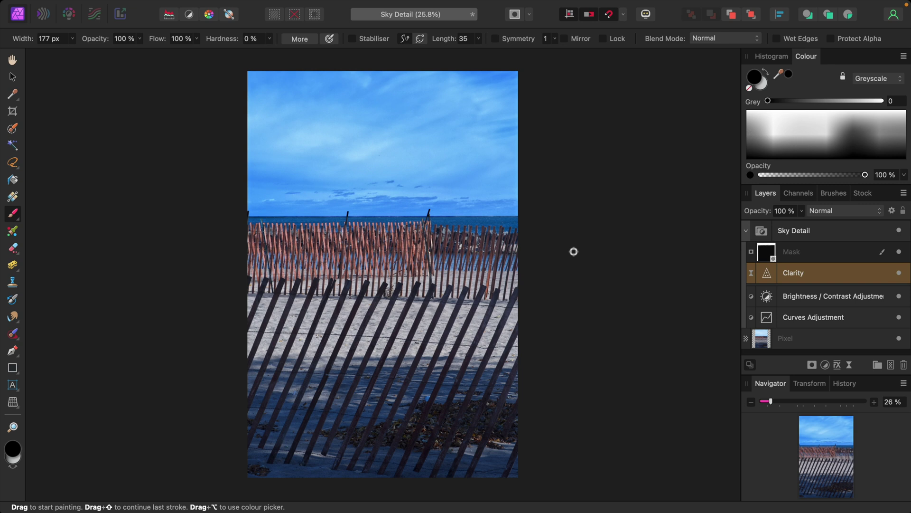
left_click(830, 365)
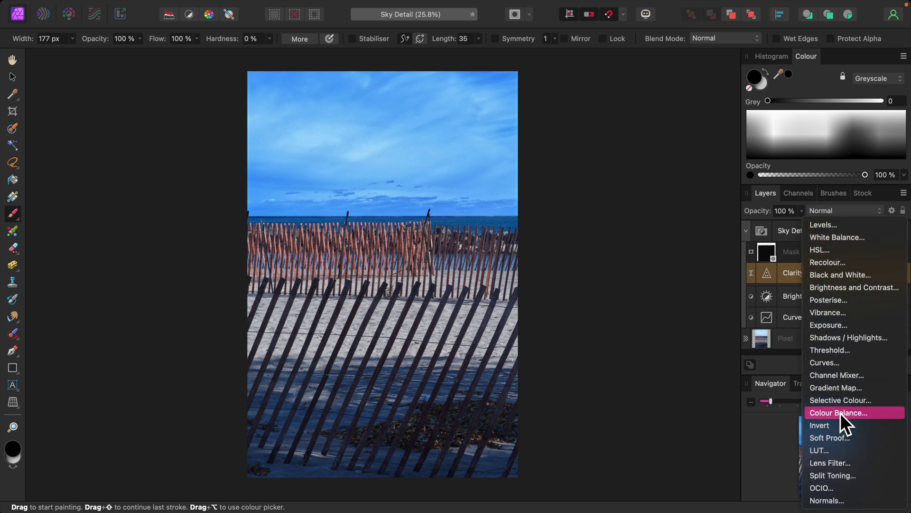
Add a Selective Colour adjustment inside Sky Detail and set Whites Black to -76 %.
left_click(844, 404)
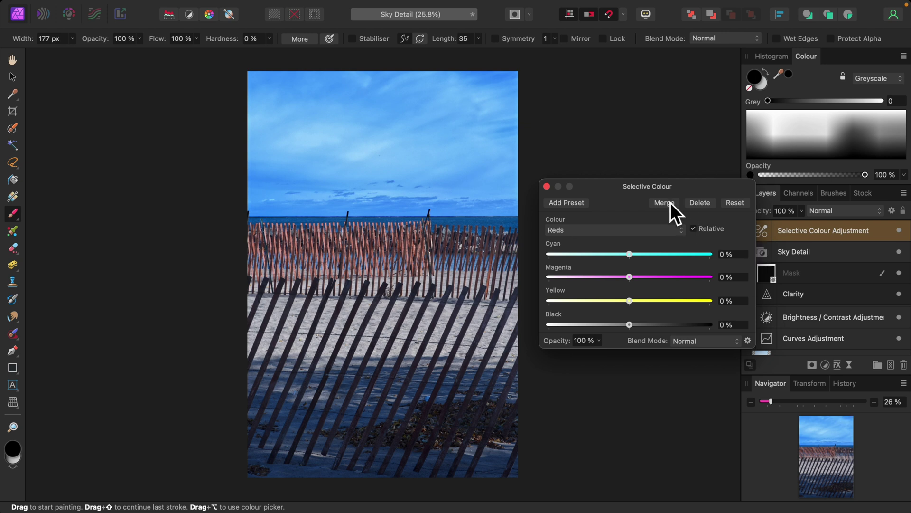
left_click_drag(657, 187, 645, 176)
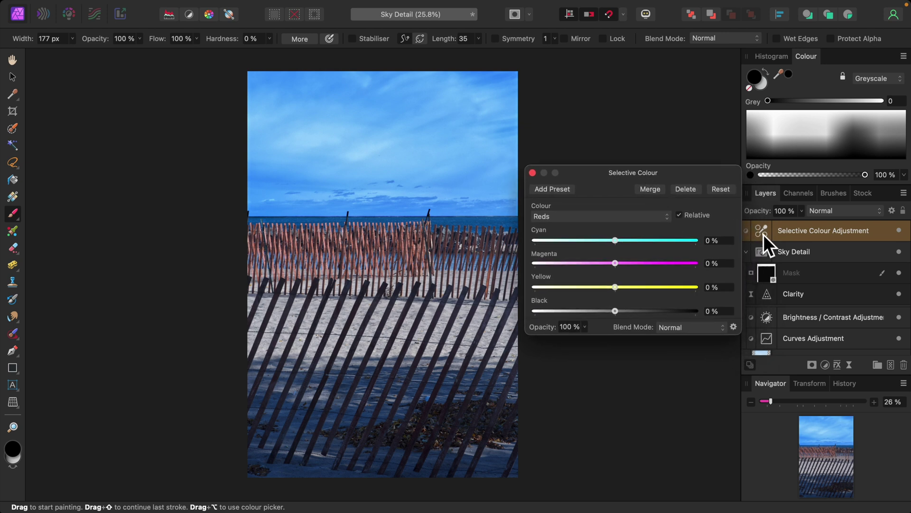
left_click_drag(764, 234, 791, 288)
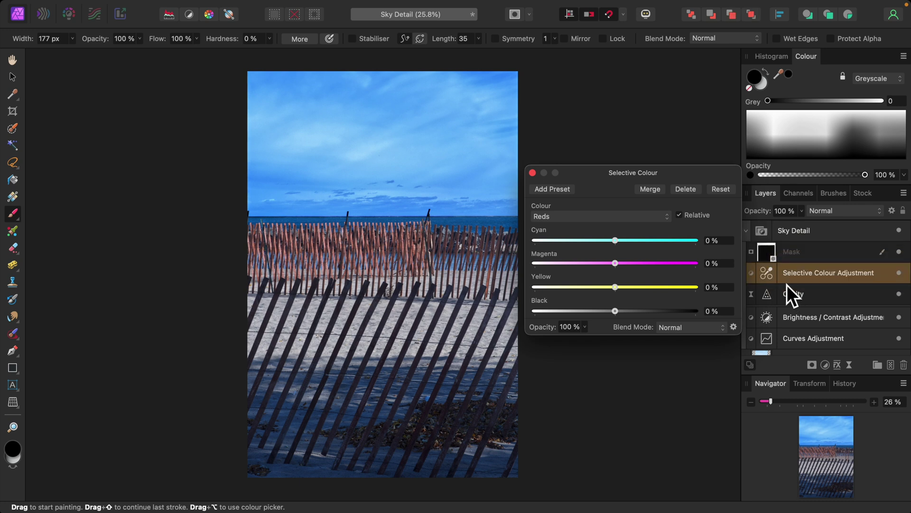
left_click(668, 220)
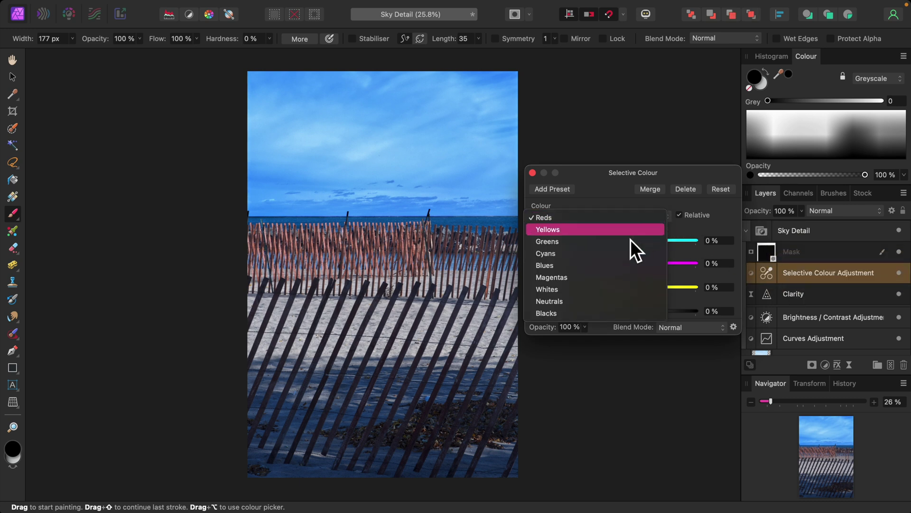
left_click(547, 291)
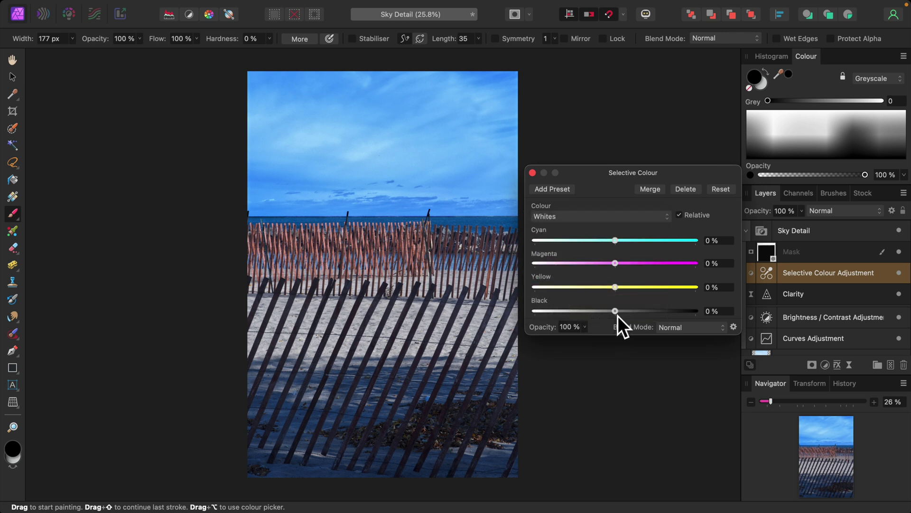
left_click_drag(616, 315, 559, 309)
Set the Cyans range to Magenta 26 % and Black 7 %.
left_click(670, 218)
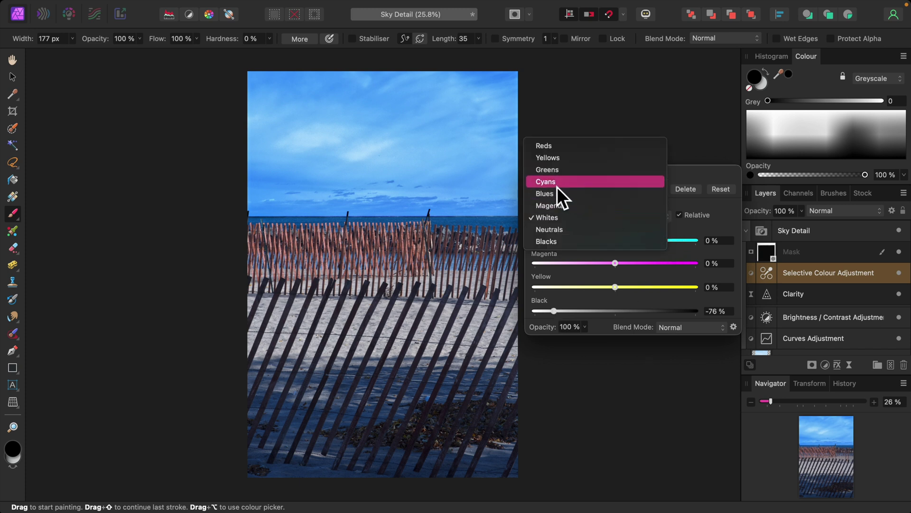
left_click_drag(619, 266, 640, 266)
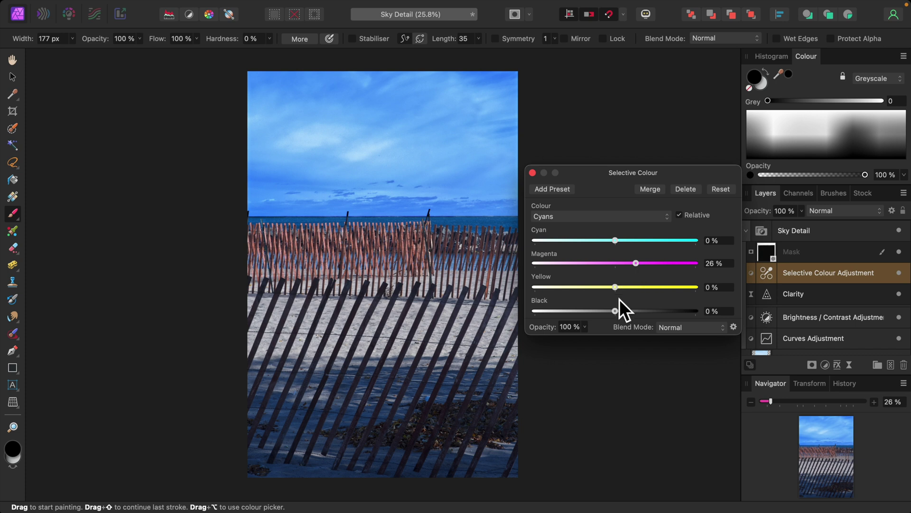
mouse_move(619, 314)
left_mouse_down()
mouse_move(607, 313)
mouse_move(626, 315)
left_mouse_up()
left_click(533, 173)
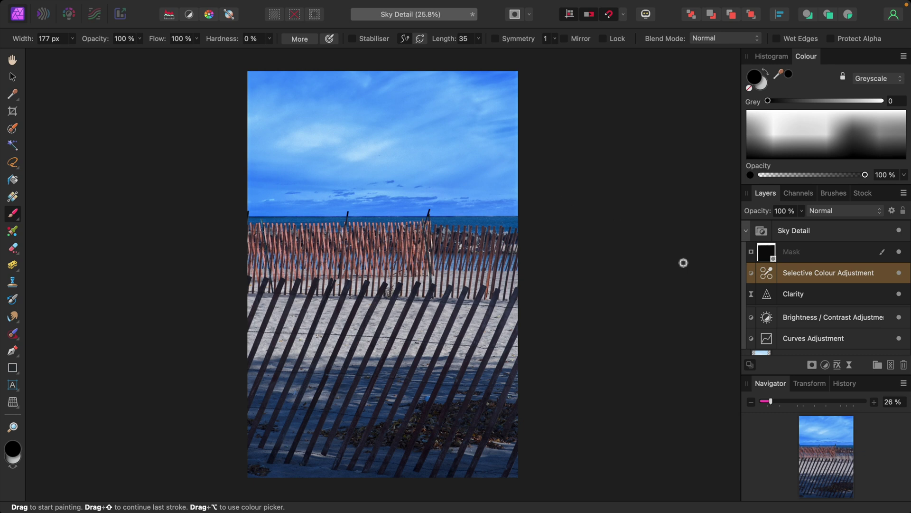
Ease the Brightness / Contrast brightness back to -17 %, keeping contrast at 64 %.
double_click(768, 317)
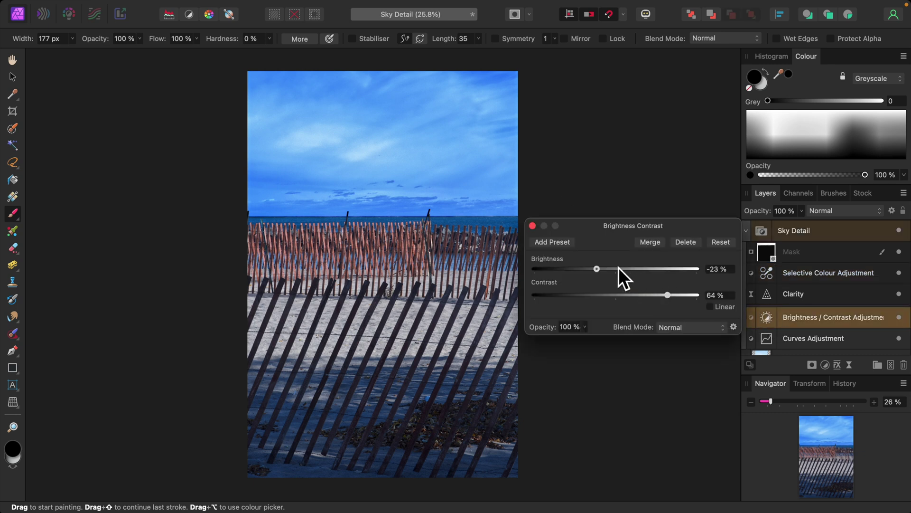
mouse_move(604, 272)
left_mouse_down()
mouse_move(620, 273)
mouse_move(608, 272)
left_mouse_up()
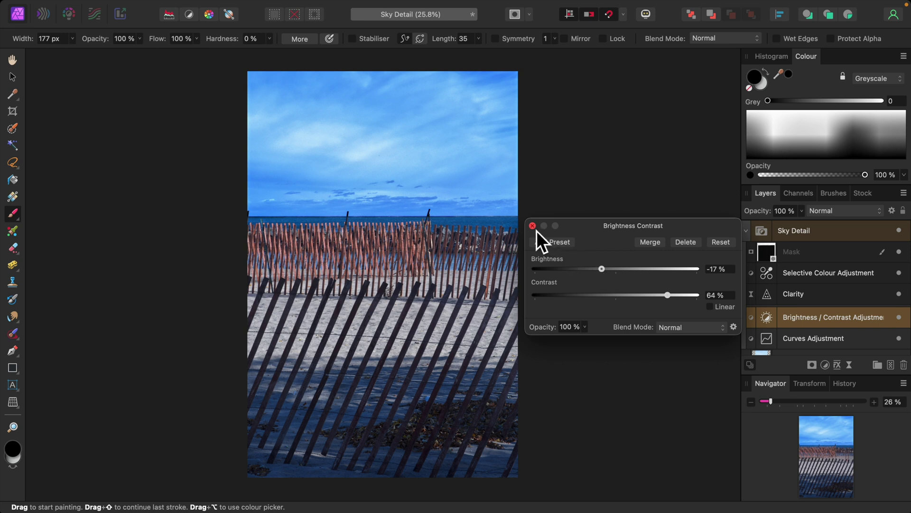
Collapse the Sky Detail group and compare the deep blue sky with it off and on, ending visible.
left_click(751, 238)
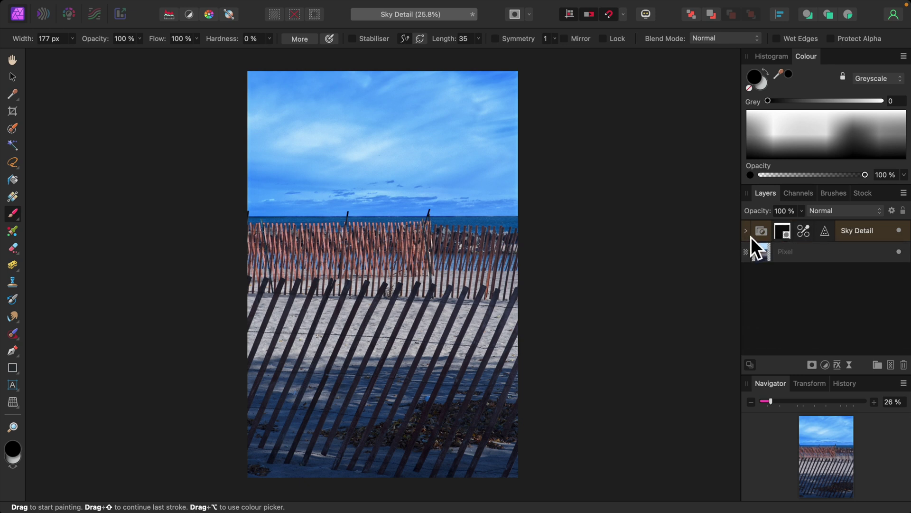
left_click(900, 231)
left_click(899, 231)
left_click(899, 231)
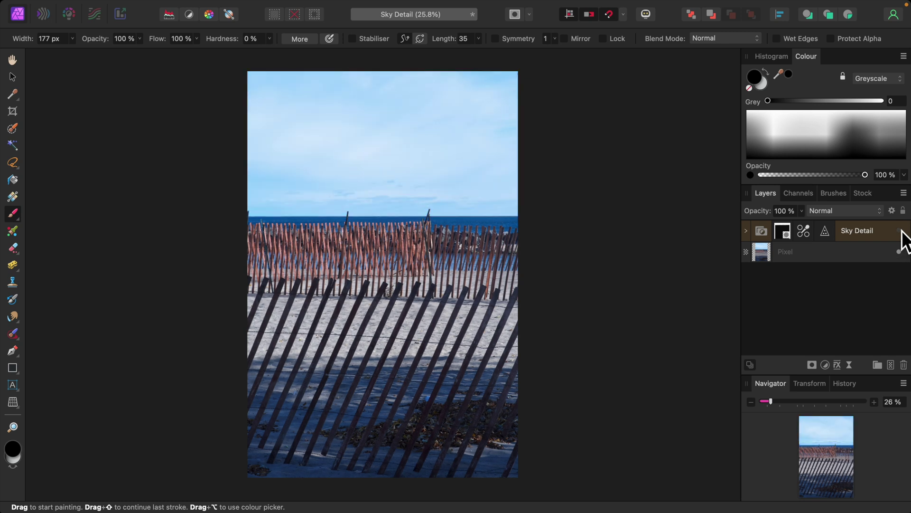
left_click(902, 231)
left_click(902, 231)
left_click(901, 231)
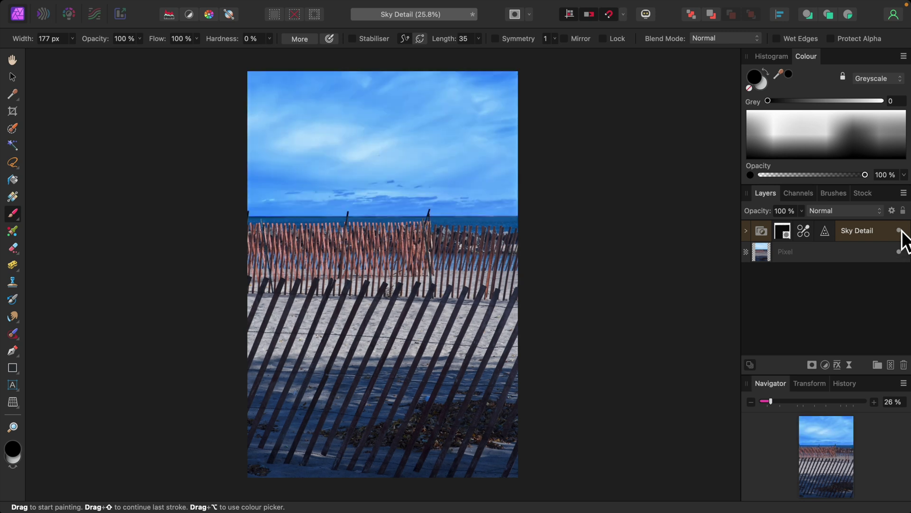
left_click(900, 231)
left_click(900, 231)
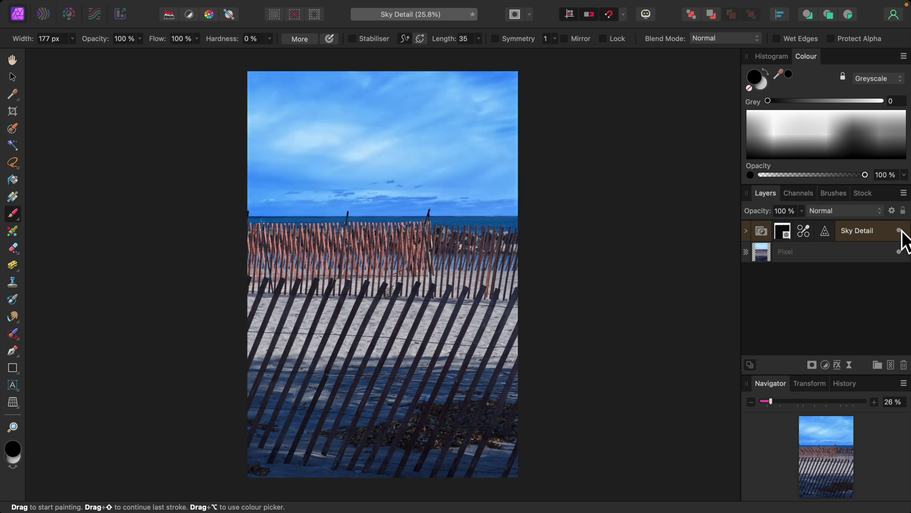